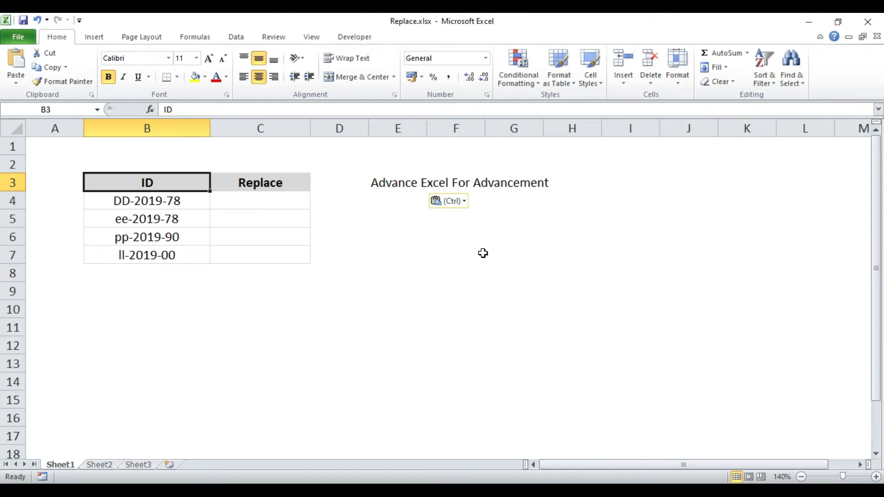
Look over the ID column and highlight the two-letter prefix of the ID in cell B4
{"action": "key", "text": "Down"}
{"action": "key", "text": "Up"}
{"action": "key", "text": "ctrl+shift+Down"}
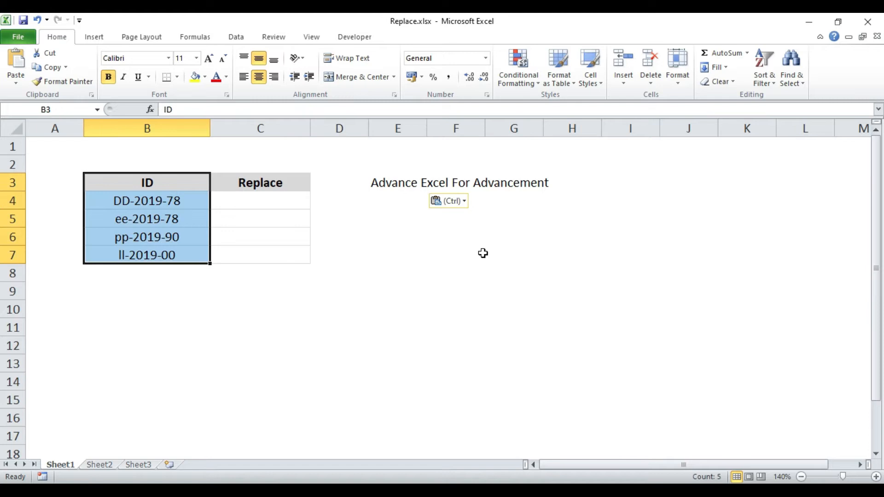
{"action": "key", "text": "Down"}
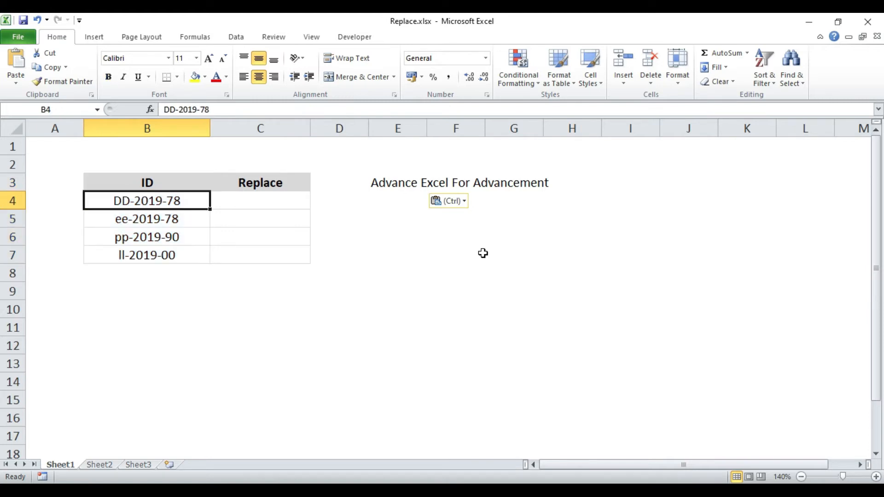
{"action": "key", "text": "F2"}
{"action": "key", "text": "Left"}
{"action": "key", "text": "Left"}
{"action": "key", "text": "Home"}
{"action": "key", "text": "shift+Right"}
{"action": "key", "text": "shift+Right"}
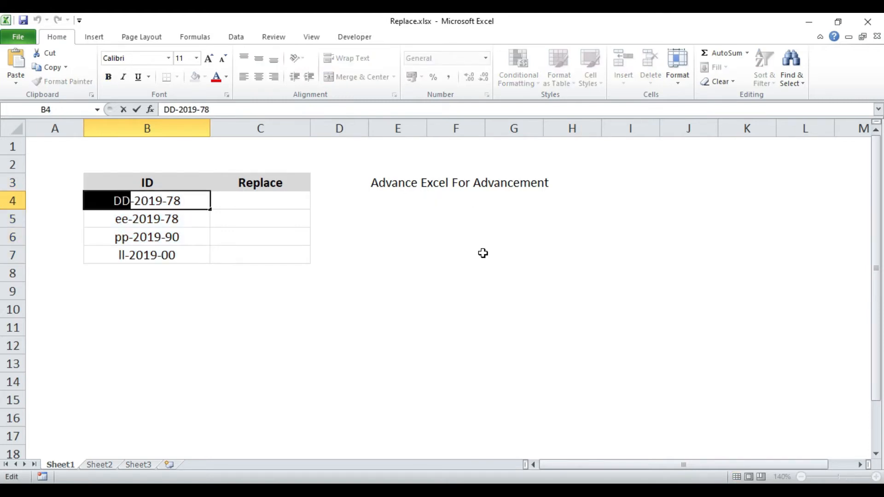
{"action": "key", "text": "Right"}
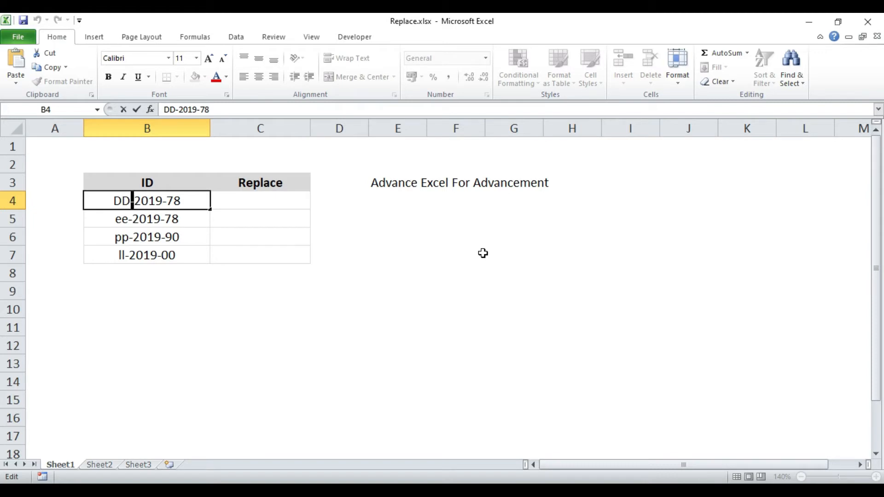
Highlight the year and examine the remaining parts of the ID in B4 without editing the text
{"action": "key", "text": "Right"}
{"action": "key", "text": "shift+Right"}
{"action": "key", "text": "shift+Right"}
{"action": "key", "text": "shift+Right"}
{"action": "key", "text": "shift+Right"}
{"action": "key", "text": "Right"}
{"action": "key", "text": "Right"}
{"action": "key", "text": "Right"}
{"action": "key", "text": "Left"}
{"action": "key", "text": "shift+Left"}
{"action": "key", "text": "shift+Right"}
{"action": "key", "text": "Right"}
{"action": "key", "text": "Right"}
{"action": "key", "text": "Left"}
{"action": "key", "text": "Left"}
{"action": "key", "text": "Left"}
{"action": "key", "text": "Return"}
Go over the other IDs and highlight only the year portion 2019 of the ID in B4
{"action": "key", "text": "Down"}
{"action": "key", "text": "Down"}
{"action": "key", "text": "Up"}
{"action": "key", "text": "Up"}
{"action": "key", "text": "Up"}
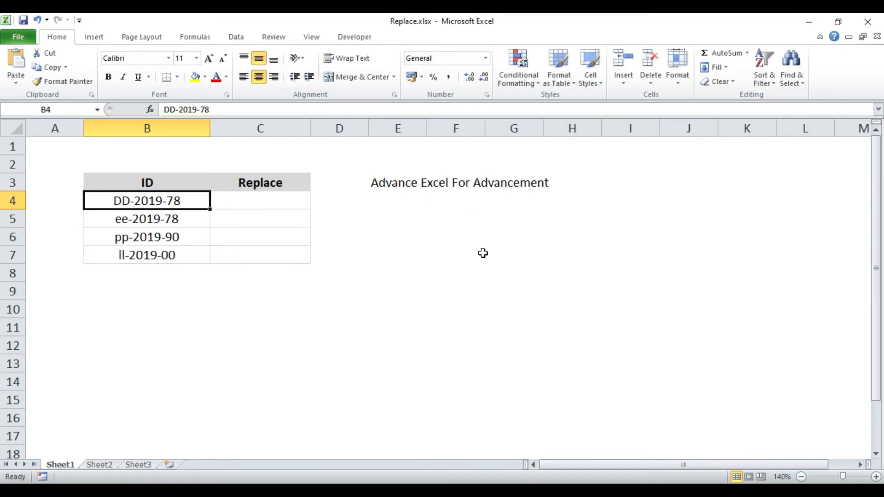
{"action": "key", "text": "F2"}
{"action": "key", "text": "Left"}
{"action": "key", "text": "Left"}
{"action": "key", "text": "Left"}
{"action": "key", "text": "shift+Left"}
{"action": "key", "text": "shift+Left"}
{"action": "key", "text": "shift+Left"}
{"action": "key", "text": "shift+Left"}
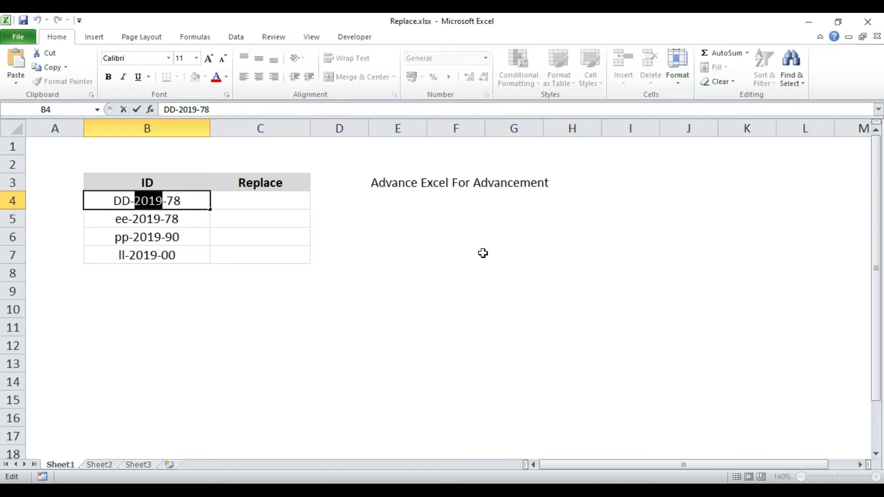
{"action": "key", "text": "Escape"}
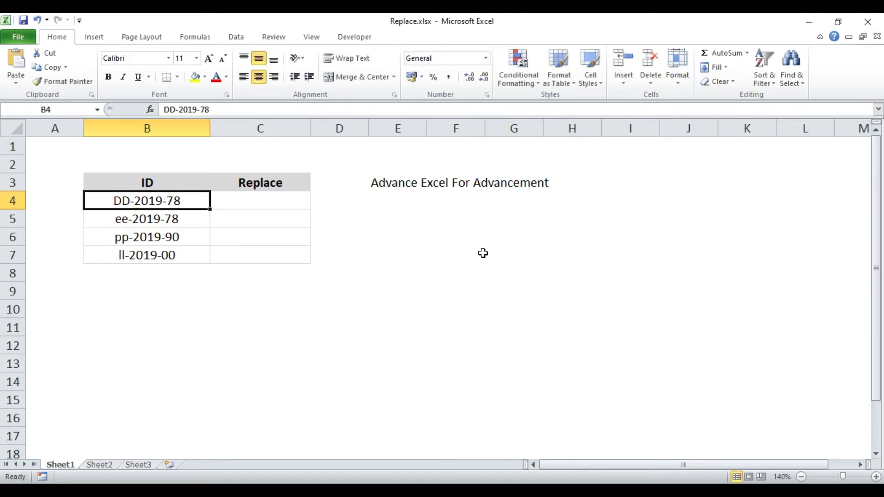
Try replacing every 2019 with 2020 in the IDs in B4:B7 using Find and Replace, and undo the replacement
{"action": "key", "text": "ctrl+shift+Down"}
{"action": "key", "text": "ctrl+h"}
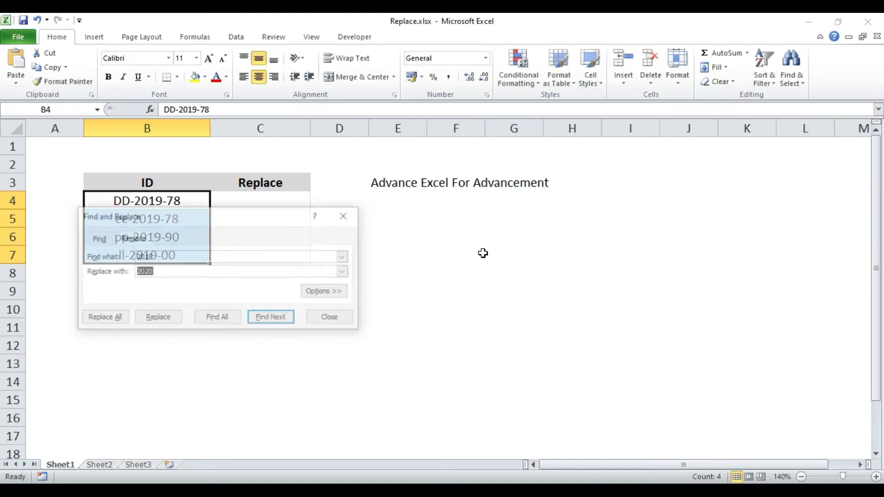
{"action": "left_click", "coordinate": [223, 257]}
{"action": "left_click", "coordinate": [190, 271]}
{"action": "left_click", "coordinate": [113, 317]}
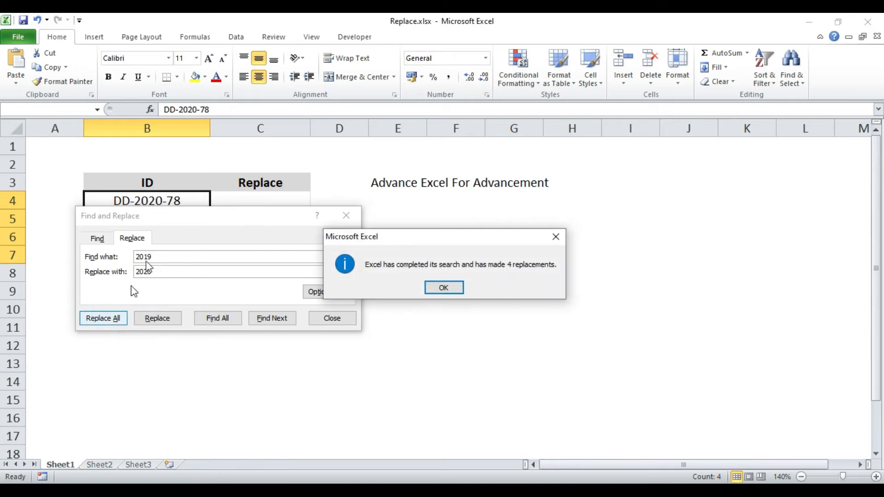
{"action": "left_click", "coordinate": [424, 290]}
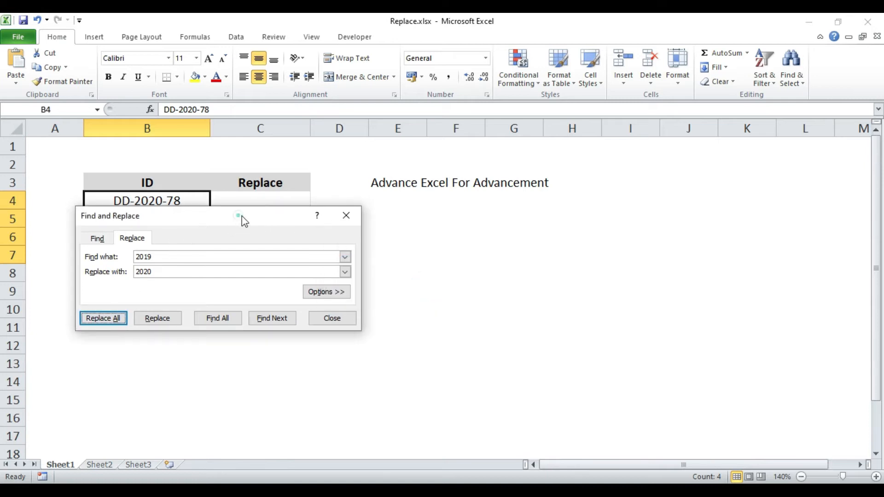
{"action": "left_click_drag", "start_coordinate": [239, 217], "coordinate": [488, 187]}
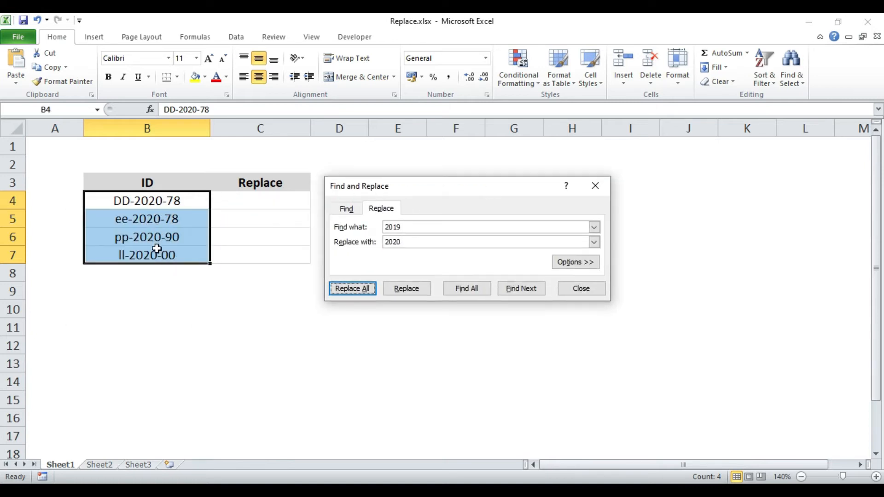
{"action": "left_click", "coordinate": [581, 289]}
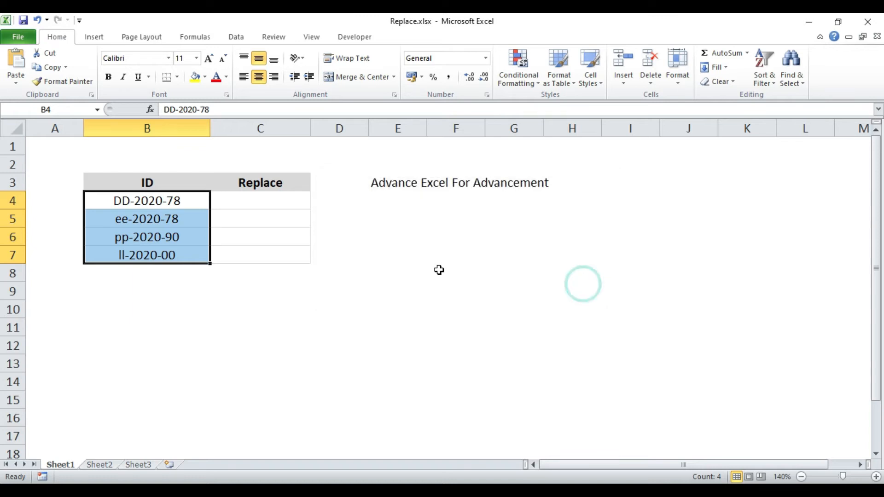
{"action": "key", "text": "ctrl+z"}
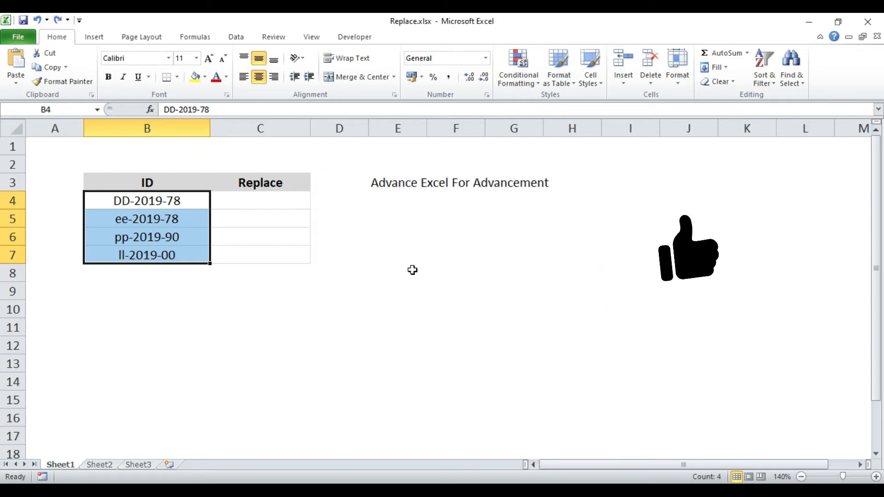
Run the 2019 to 2020 replacement on the selected IDs in B4:B7 a second time and close Find and Replace
{"action": "key", "text": "ctrl+h"}
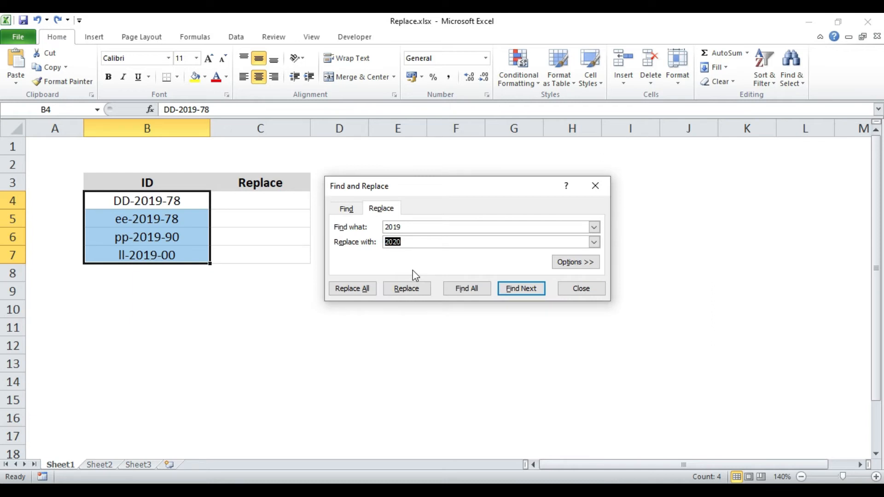
{"action": "left_click", "coordinate": [436, 233]}
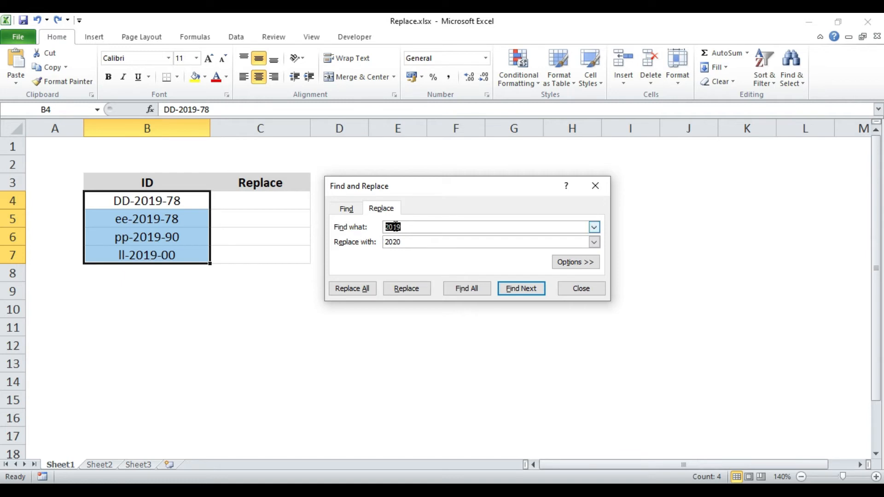
{"action": "left_click", "coordinate": [414, 242]}
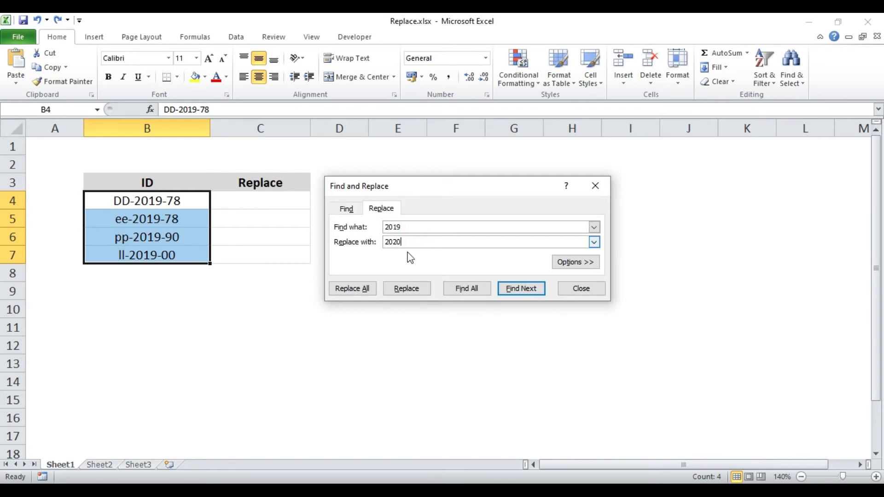
{"action": "left_click", "coordinate": [372, 292]}
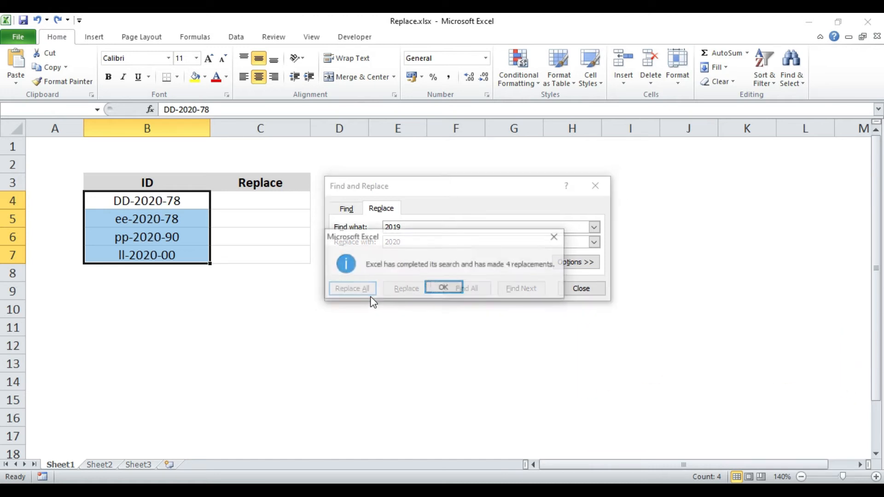
{"action": "key", "text": "Return"}
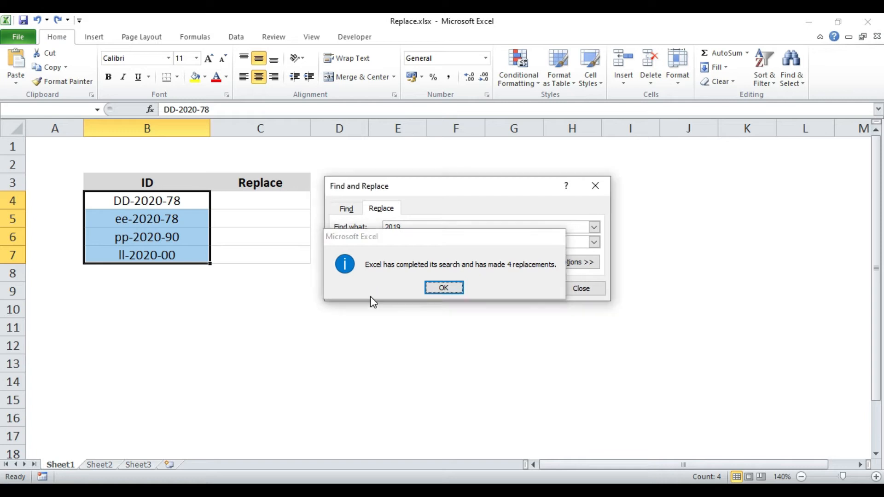
{"action": "key", "text": "Escape"}
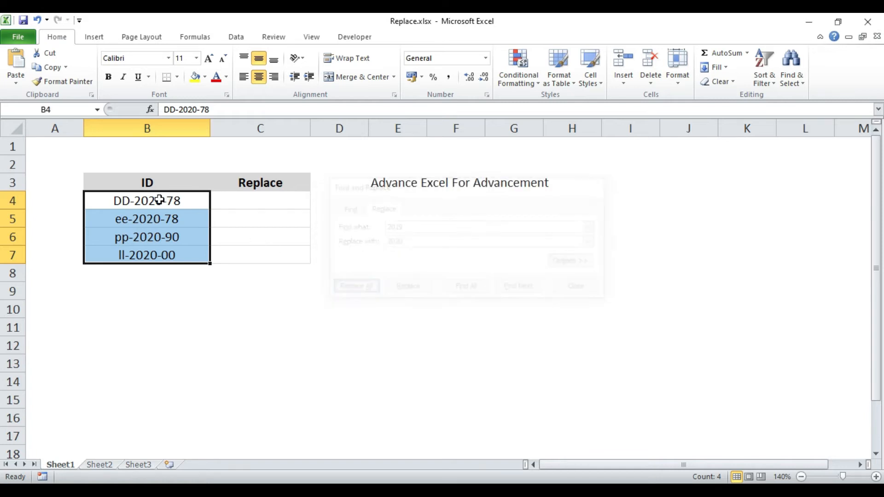
Highlight the replaced year in B4's ID for inspection, and undo the last replacement in the ID column
{"action": "double_click", "coordinate": [160, 199]}
{"action": "key", "text": "shift+Left"}
{"action": "key", "text": "Right"}
{"action": "key", "text": "Left"}
{"action": "key", "text": "F2"}
{"action": "key", "text": "shift+Left"}
{"action": "key", "text": "shift+Left"}
{"action": "key", "text": "shift+Left"}
{"action": "key", "text": "shift+Left"}
{"action": "key", "text": "Left"}
{"action": "key", "text": "Left"}
{"action": "key", "text": "Right"}
{"action": "key", "text": "Right"}
{"action": "key", "text": "shift+Left"}
{"action": "key", "text": "shift+Left"}
{"action": "key", "text": "shift+Left"}
{"action": "key", "text": "shift+Left"}
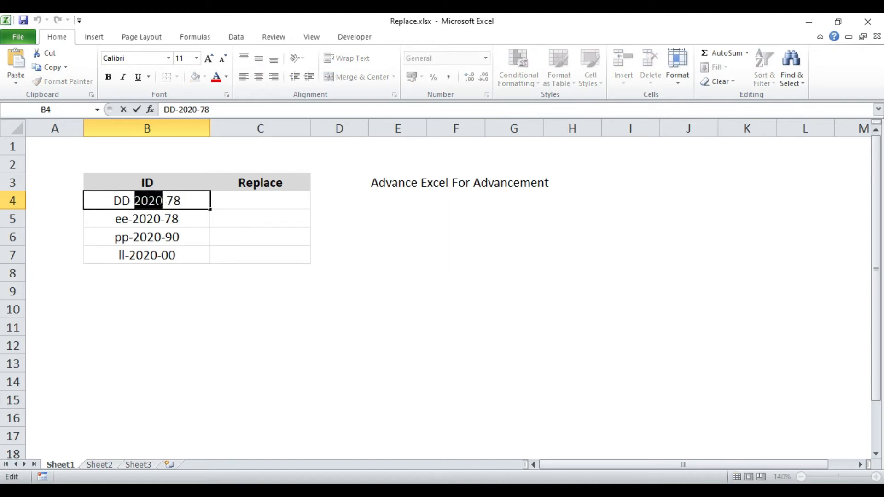
{"action": "key", "text": "Escape"}
{"action": "key", "text": "ctrl+z"}
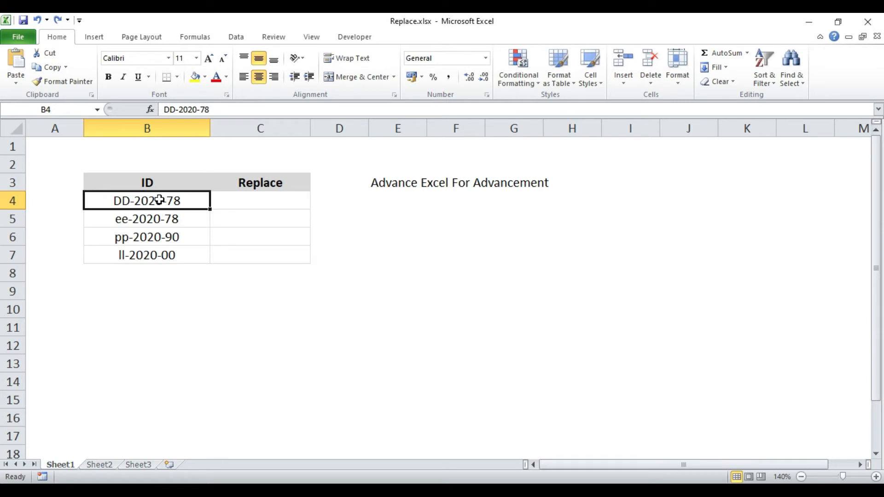
{"action": "key", "text": "Right"}
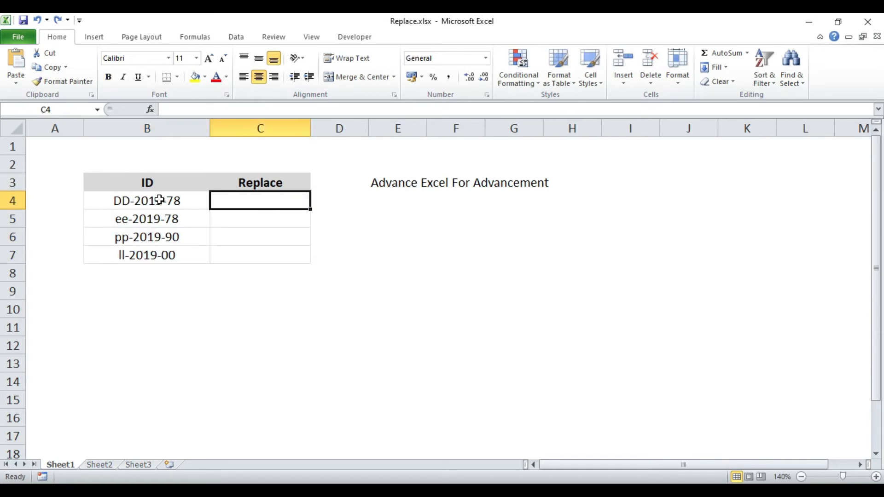
{"action": "type", "text": "=replace"}
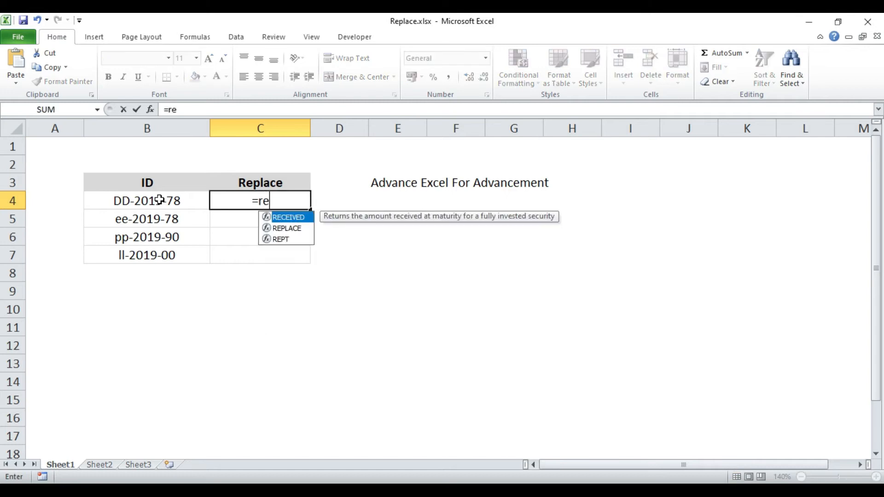
{"action": "key", "text": "Tab"}
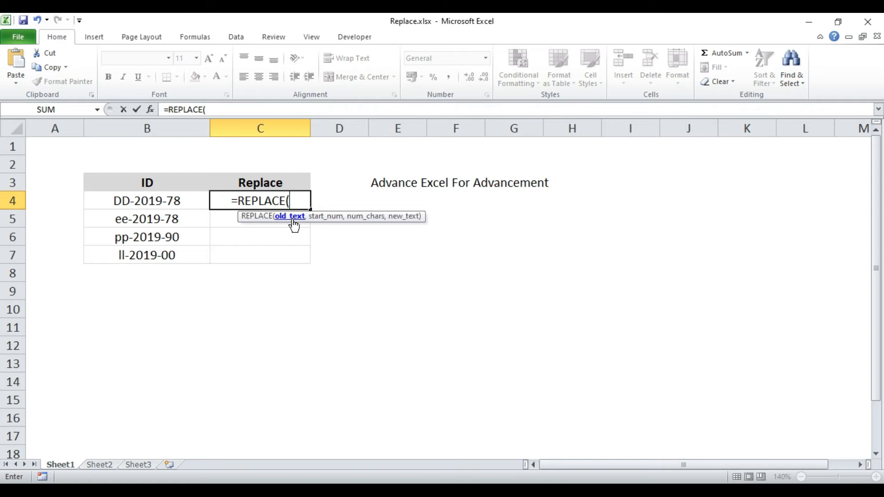
{"action": "left_click", "coordinate": [183, 201]}
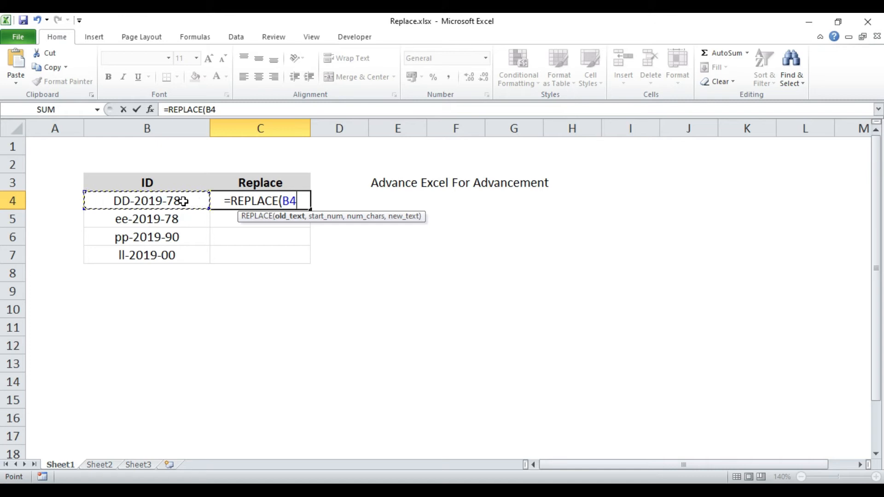
{"action": "type", "text": ","}
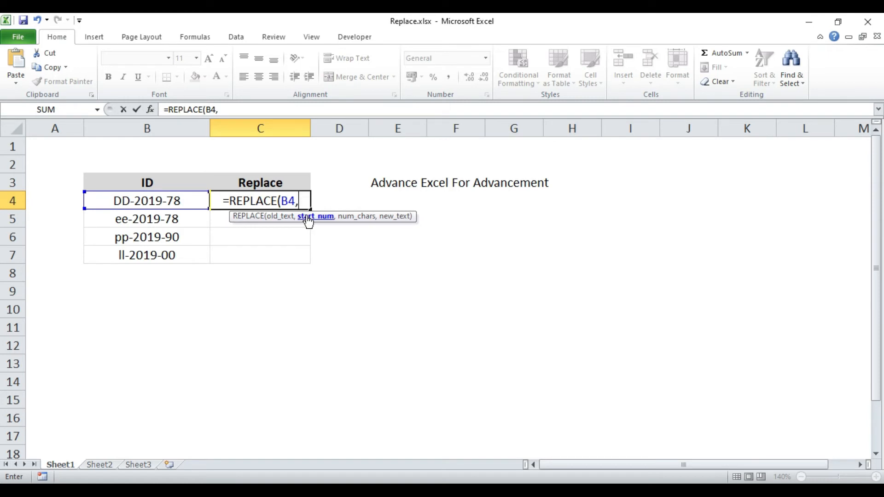
{"action": "key", "text": "Escape"}
Count the characters from the start of B4's ID to find the position where the year begins
{"action": "key", "text": "Left"}
{"action": "key", "text": "F2"}
{"action": "key", "text": "Left"}
{"action": "key", "text": "Left"}
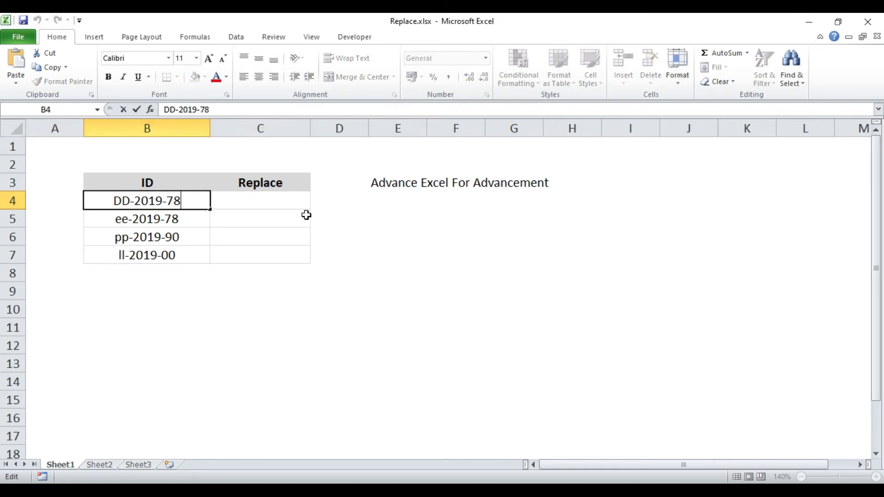
{"action": "key", "text": "Home"}
{"action": "key", "text": "shift+Right"}
{"action": "key", "text": "shift+Right"}
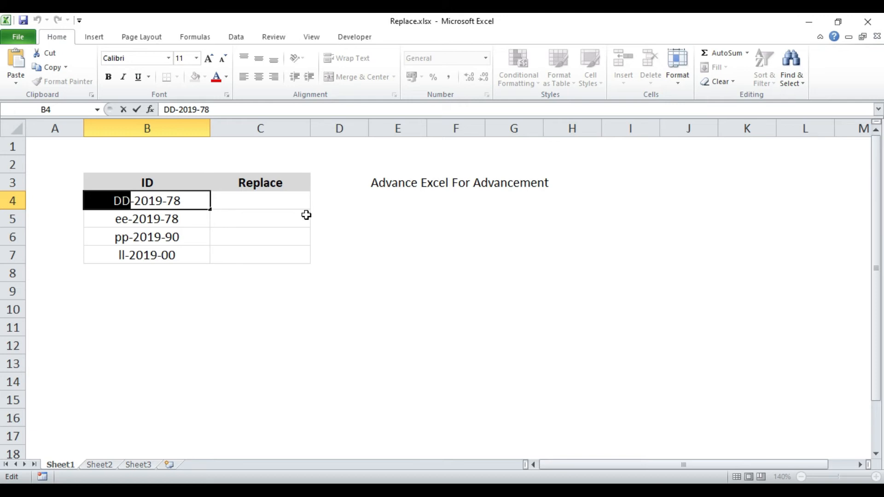
{"action": "key", "text": "shift+Right"}
{"action": "key", "text": "shift+Right"}
{"action": "key", "text": "Escape"}
Enter the formula =REPLACE(B4,4,4,2020) in C4 to swap the year in B4's ID
{"action": "key", "text": "Right"}
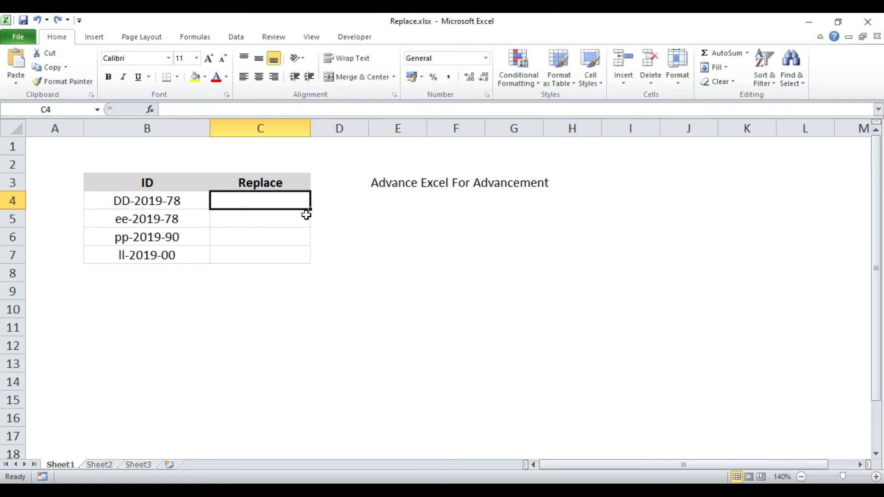
{"action": "type", "text": "=repl"}
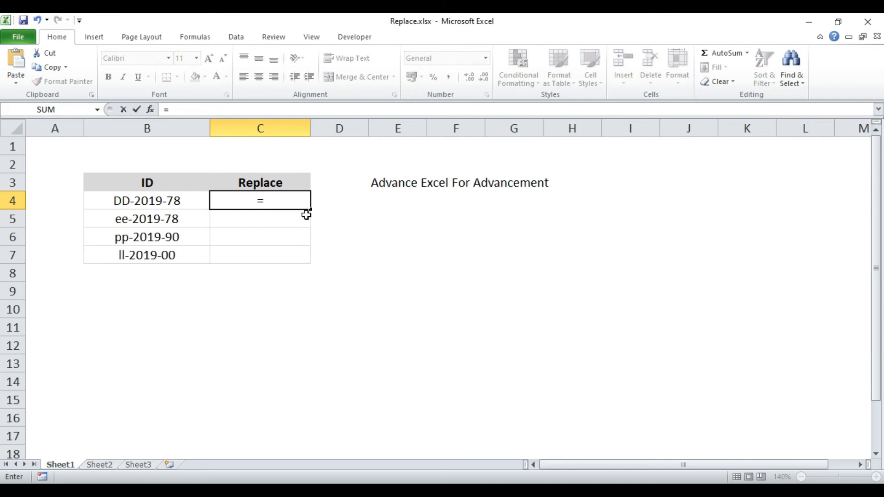
{"action": "key", "text": "Tab"}
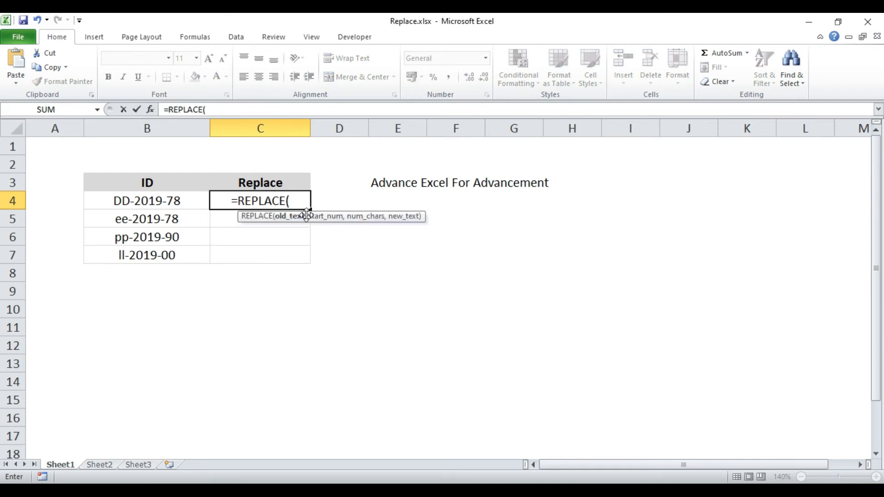
{"action": "key", "text": "Left"}
{"action": "type", "text": ","}
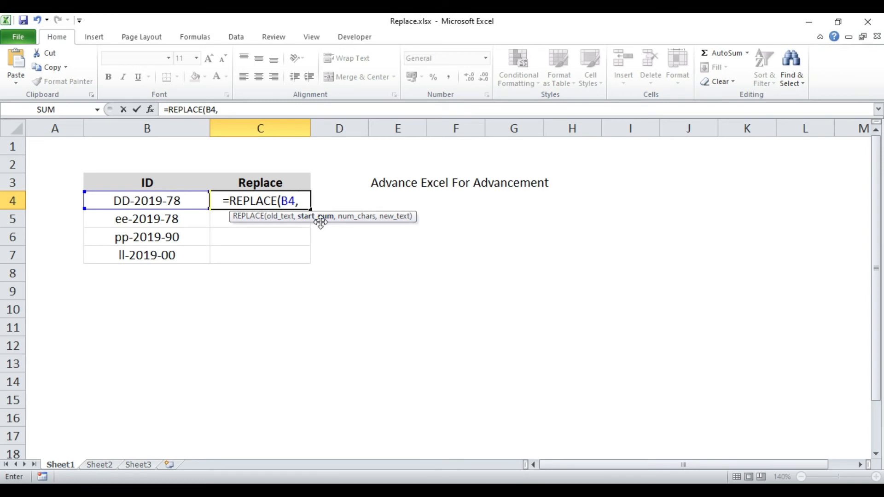
{"action": "type", "text": "4"}
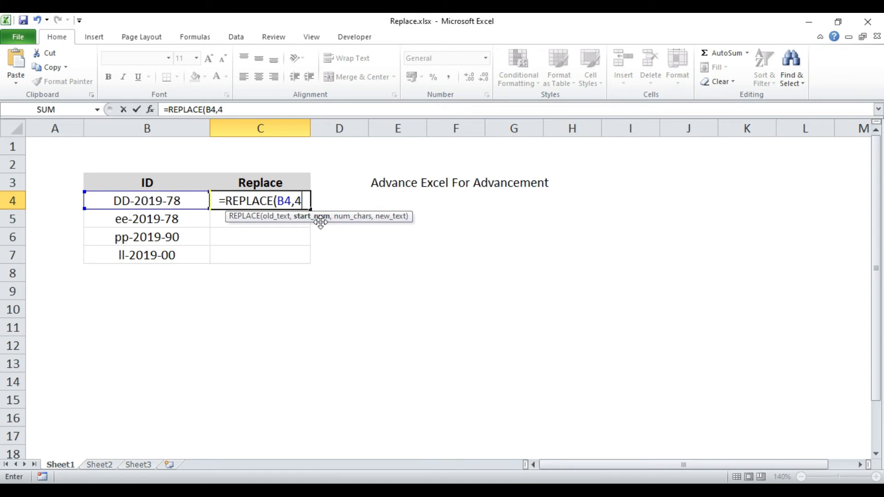
{"action": "type", "text": ","}
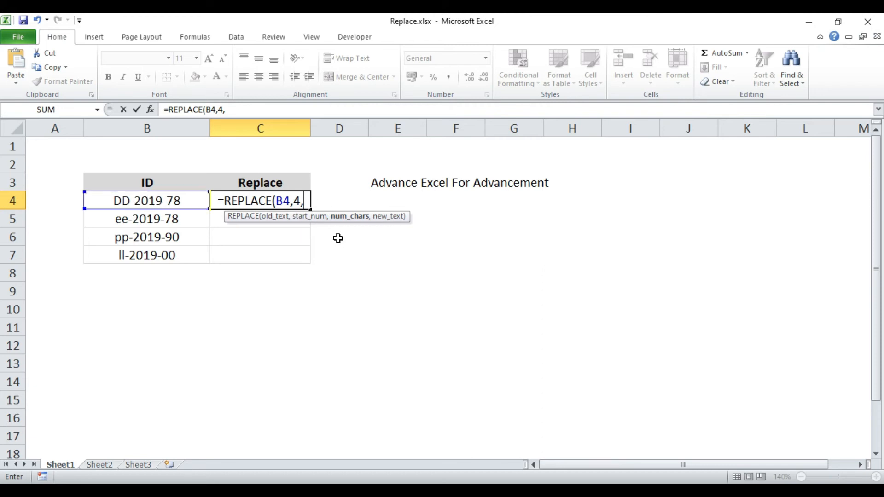
{"action": "type", "text": "4"}
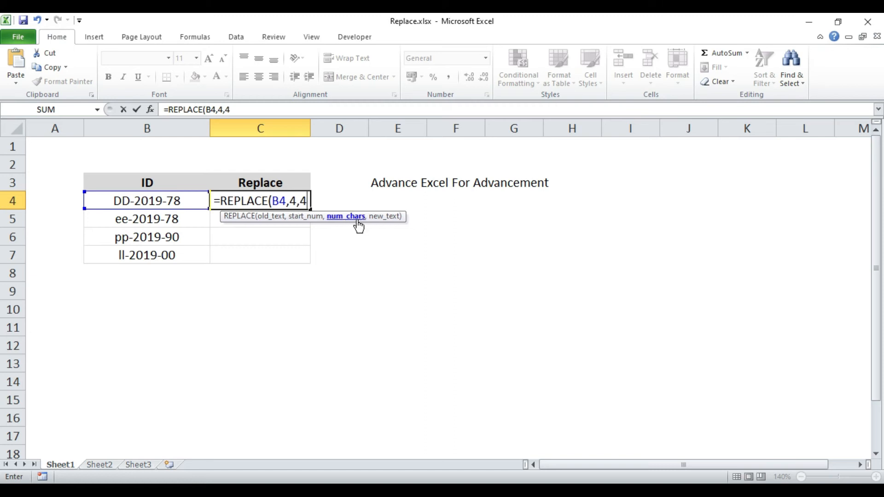
{"action": "type", "text": ","}
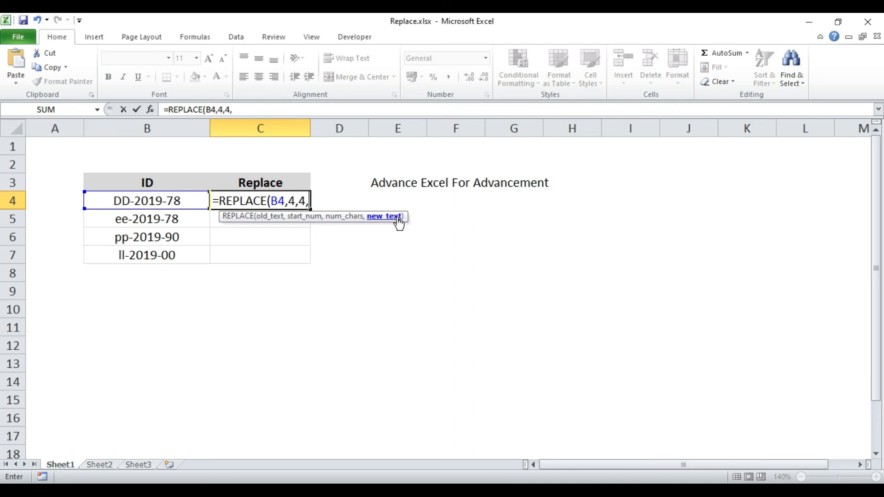
{"action": "type", "text": "2020"}
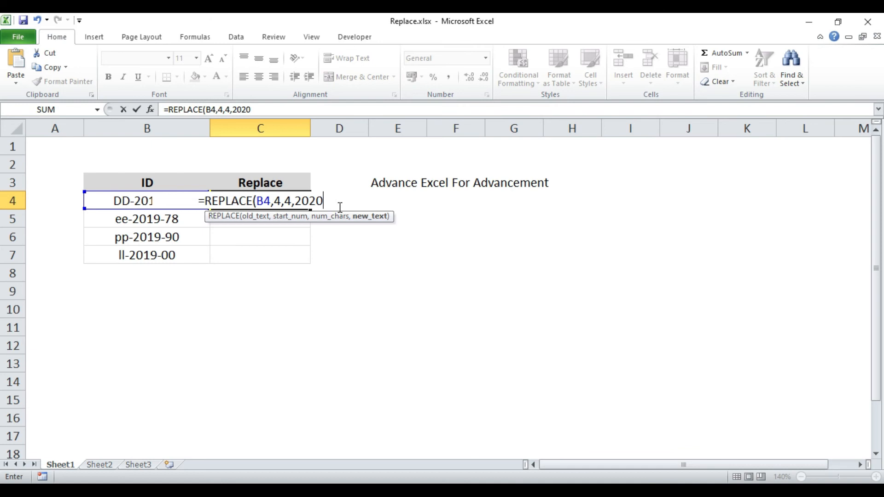
{"action": "type", "text": ")"}
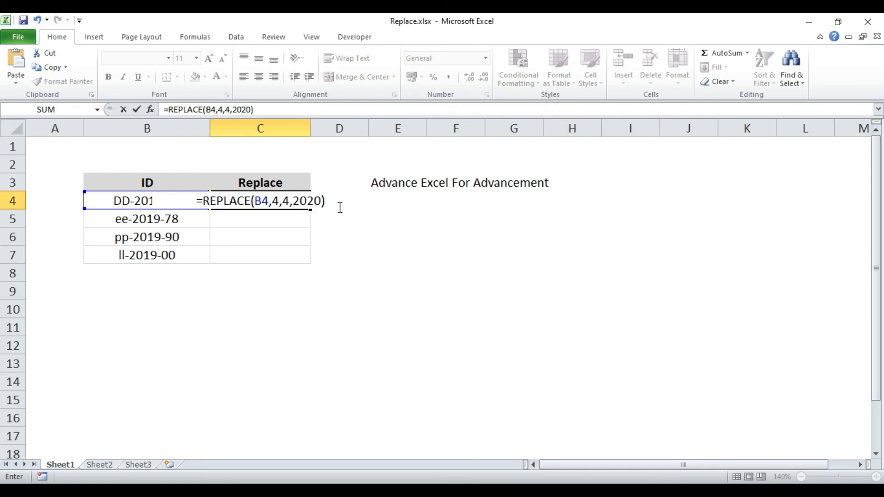
{"action": "key", "text": "Return"}
Copy the REPLACE formula from C4 into C5:C7 for the remaining IDs
{"action": "key", "text": "Up"}
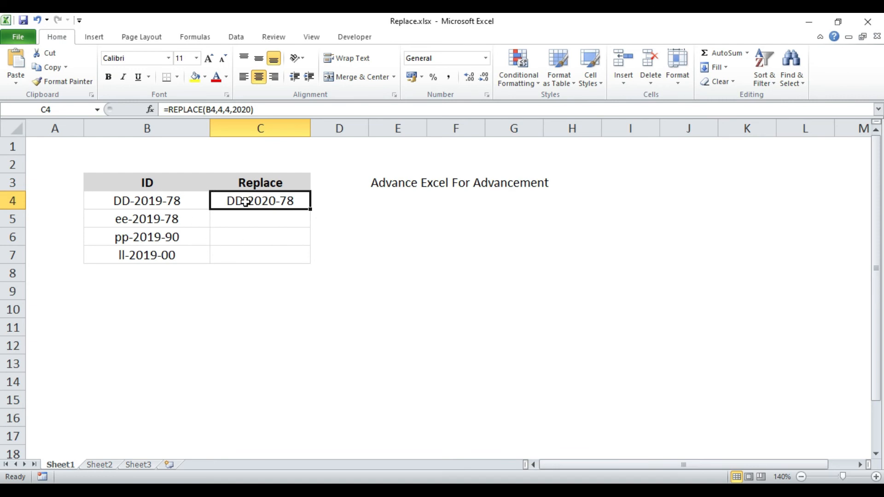
{"action": "key", "text": "ctrl+c"}
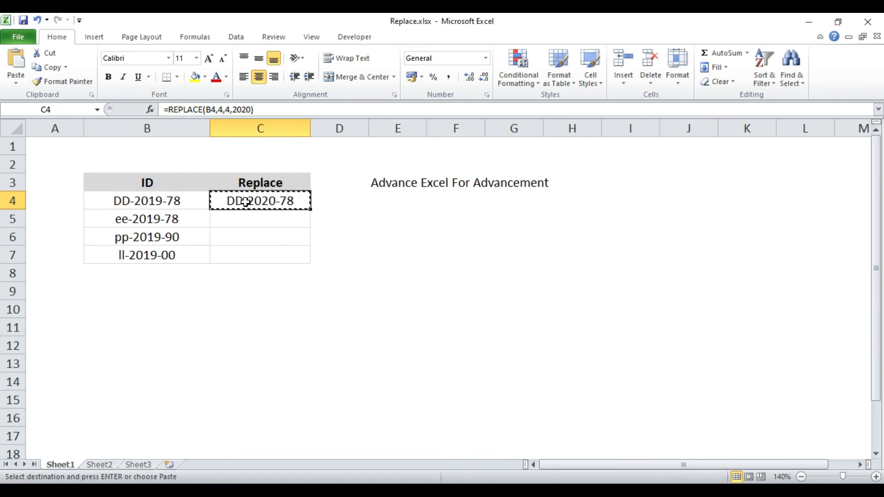
{"action": "key", "text": "Down"}
{"action": "key", "text": "shift+Down"}
{"action": "key", "text": "shift+Down"}
{"action": "key", "text": "Return"}
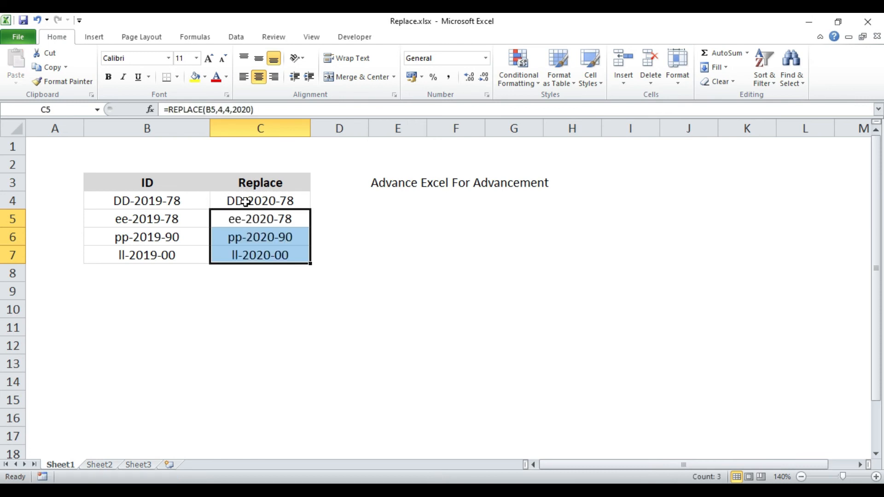
Compare the original IDs in B4:B7 with the replaced ones in C4:C7
{"action": "key", "text": "Down"}
{"action": "key", "text": "Up"}
{"action": "key", "text": "Up"}
{"action": "key", "text": "Left"}
{"action": "key", "text": "ctrl+shift+Down"}
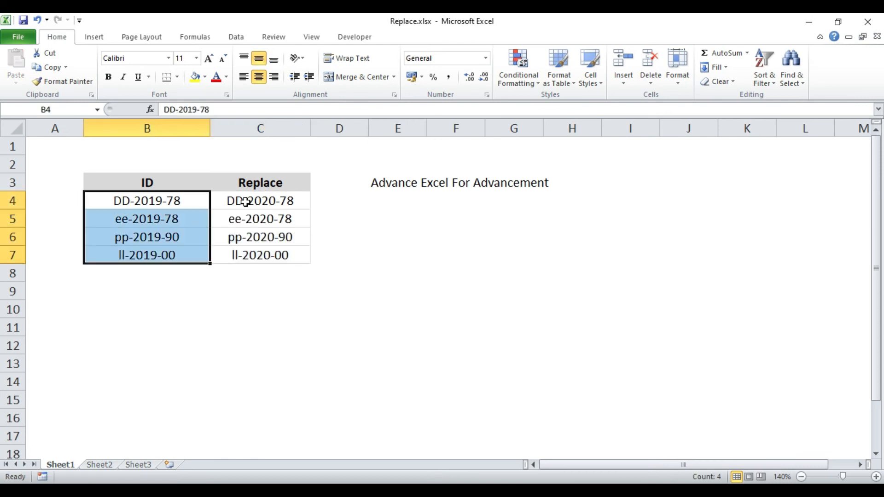
{"action": "key", "text": "Right"}
{"action": "key", "text": "ctrl+shift+Down"}
{"action": "key", "text": "Left"}
{"action": "key", "text": "Down"}
{"action": "key", "text": "Down"}
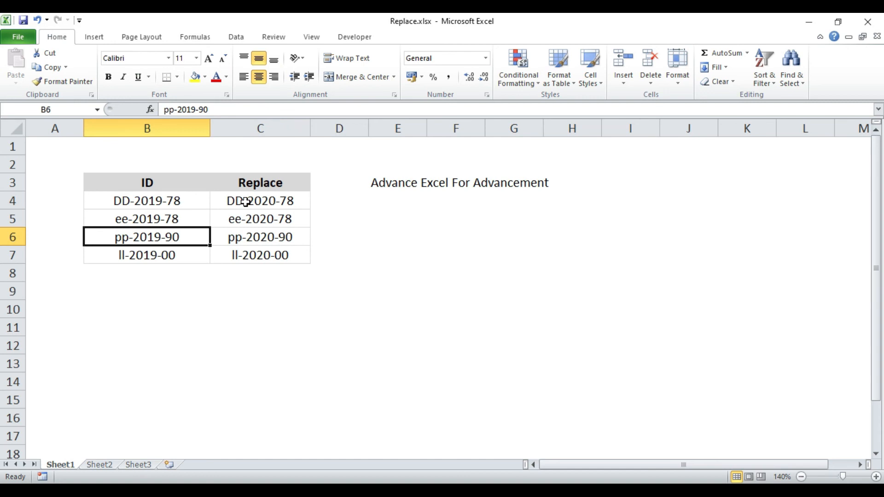
{"action": "key", "text": "Up"}
{"action": "key", "text": "Up"}
{"action": "key", "text": "ctrl+shift+Down"}
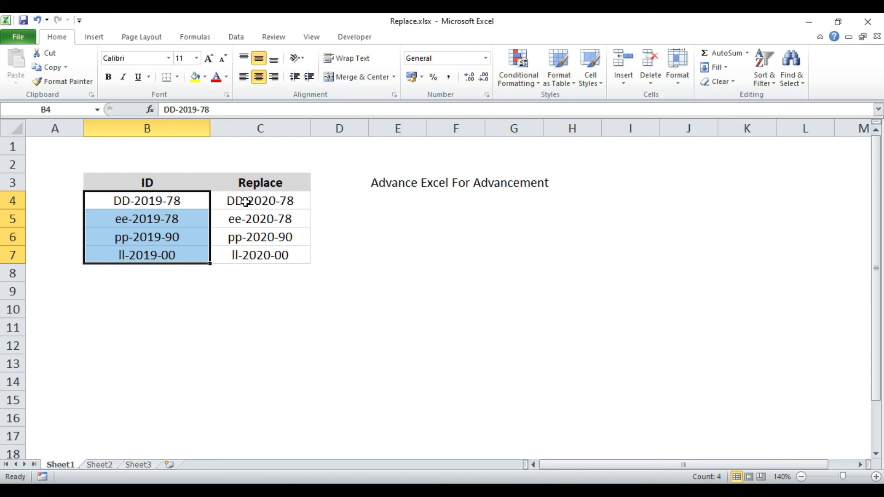
{"action": "key", "text": "Right"}
{"action": "key", "text": "Down"}
{"action": "key", "text": "Down"}
{"action": "key", "text": "Down"}
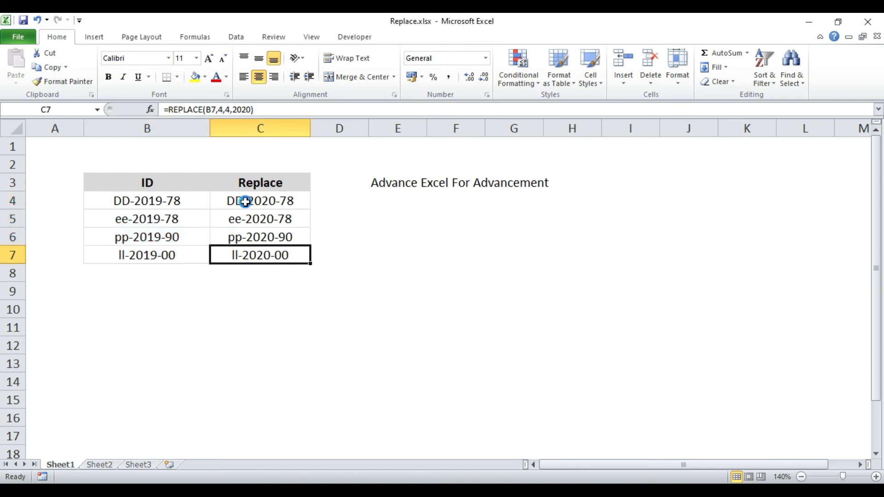
Try extending the REPLACE formula from C7 into C8:C10, and clear those cells' contents
{"action": "key", "text": "ctrl+c"}
{"action": "key", "text": "Down"}
{"action": "key", "text": "shift+Down"}
{"action": "key", "text": "shift+Down"}
{"action": "key", "text": "ctrl+v"}
{"action": "key", "text": "Escape"}
{"action": "key", "text": "shift+Up"}
{"action": "key", "text": "shift+Up"}
{"action": "key", "text": "Left"}
{"action": "key", "text": "Right"}
{"action": "key", "text": "Left"}
{"action": "key", "text": "Right"}
{"action": "key", "text": "shift+Down"}
{"action": "key", "text": "shift+Down"}
{"action": "key", "text": "Delete"}
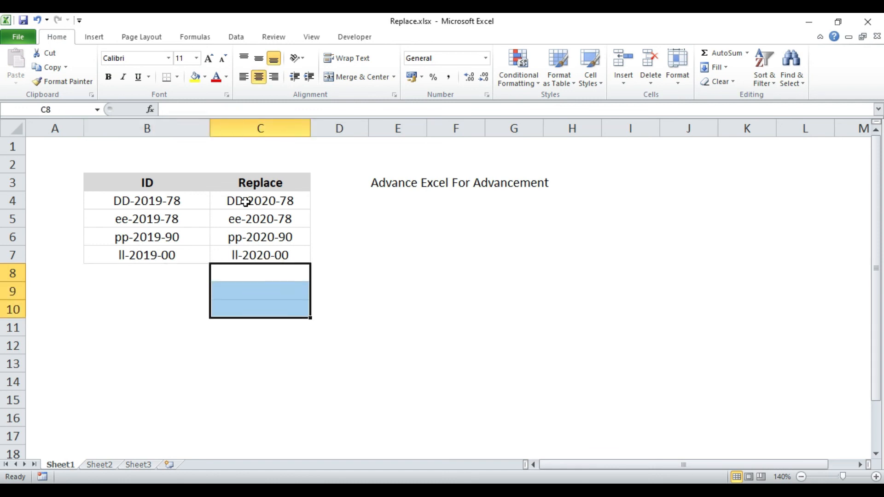
Add the new ID ad-2019-90 in B8 below the existing IDs
{"action": "key", "text": "Left"}
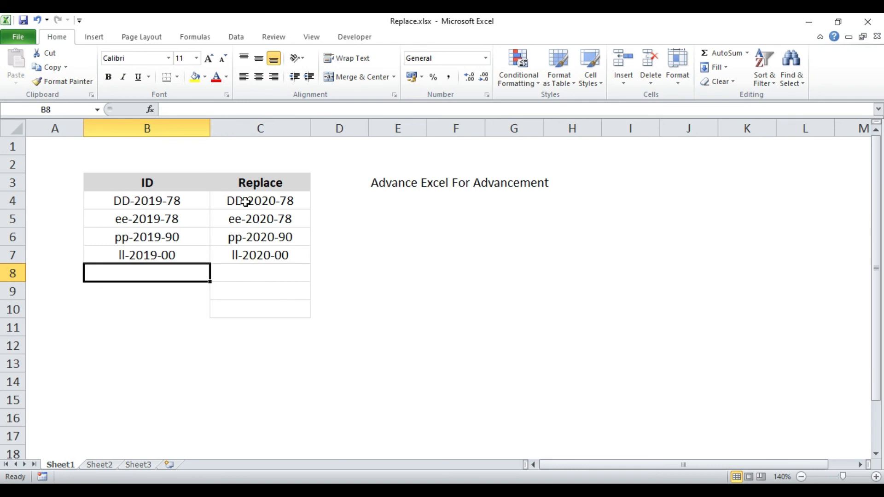
{"action": "type", "text": "ad-2019-90"}
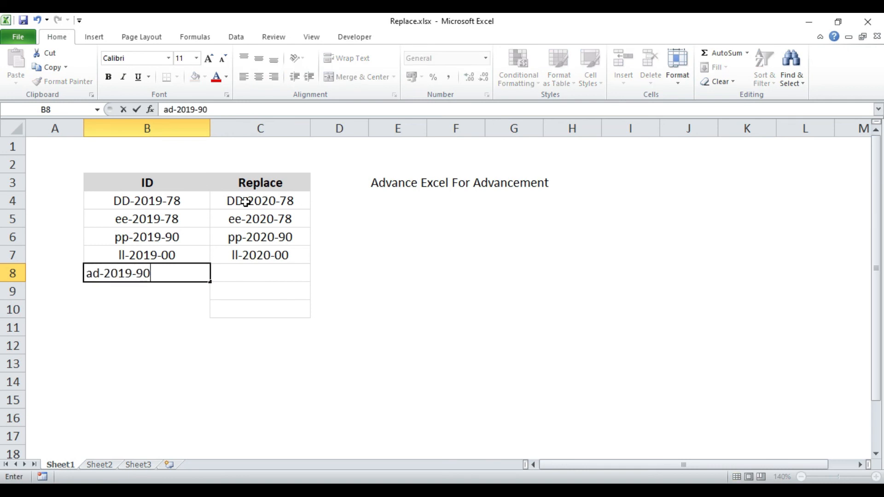
{"action": "key", "text": "Return"}
Copy the REPLACE formula from C7 into C8 for the ID in B8
{"action": "key", "text": "Up"}
{"action": "key", "text": "Right"}
{"action": "key", "text": "Up"}
{"action": "key", "text": "ctrl+c"}
{"action": "key", "text": "Down"}
{"action": "key", "text": "Return"}
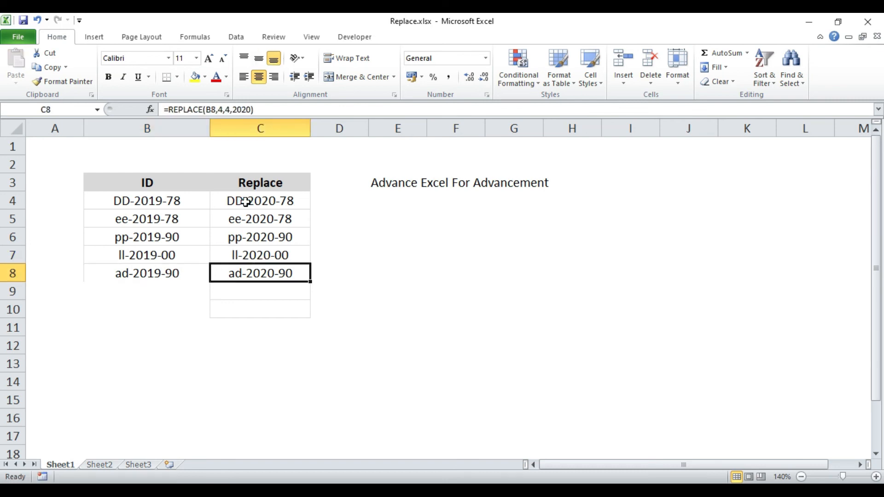
{"action": "key", "text": "Left"}
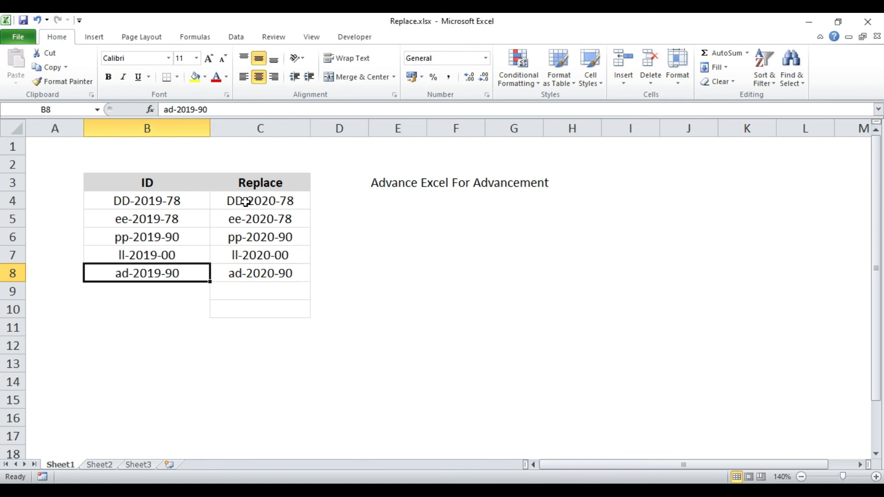